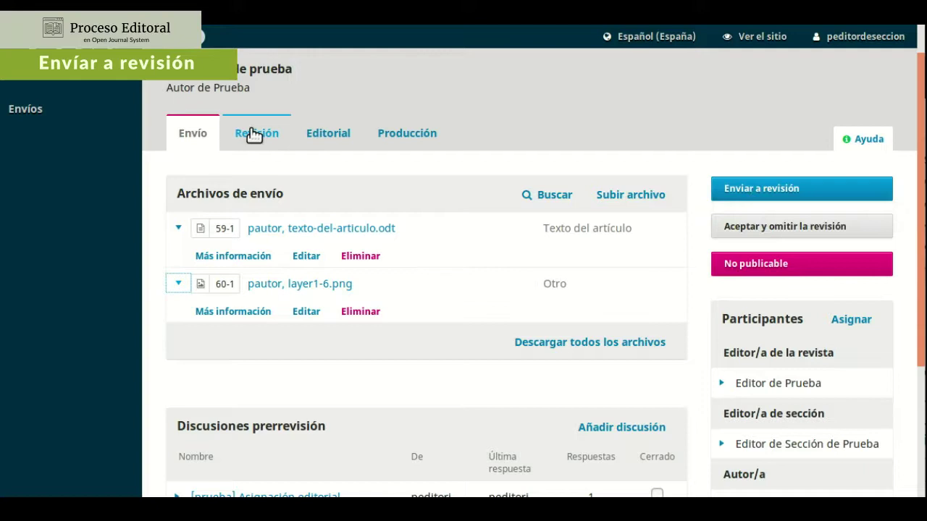
Look through the article's Revisión, Editorial and Producción stages, and return to the Envío stage.
{"action": "left_click", "coordinate": [253, 135]}
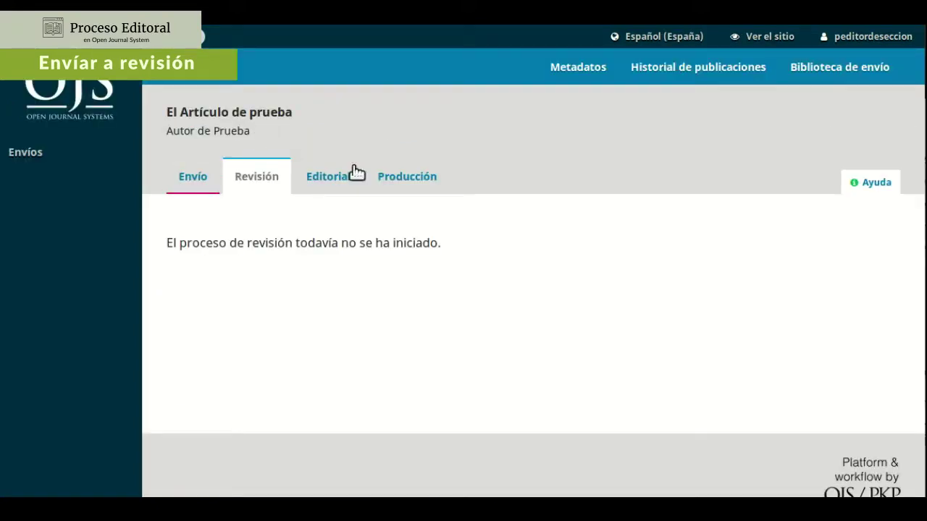
{"action": "left_click", "coordinate": [344, 187]}
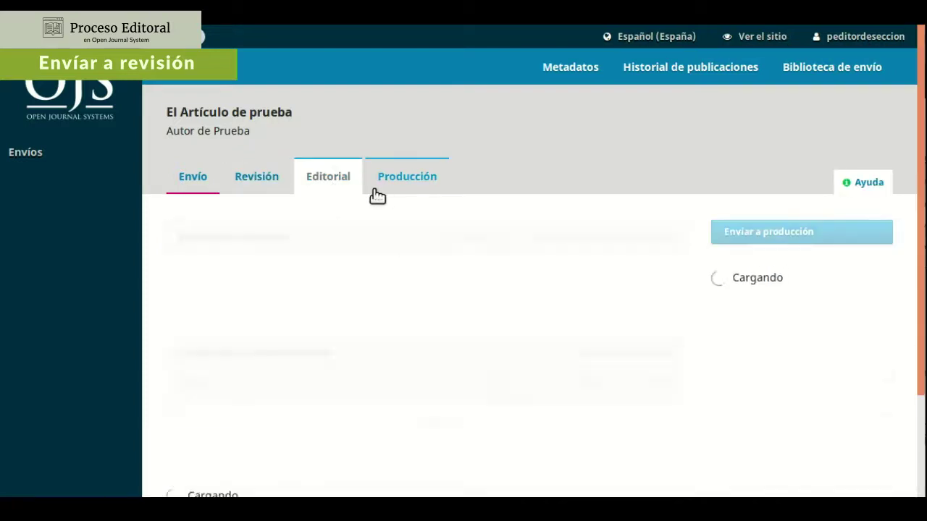
{"action": "left_click", "coordinate": [420, 178]}
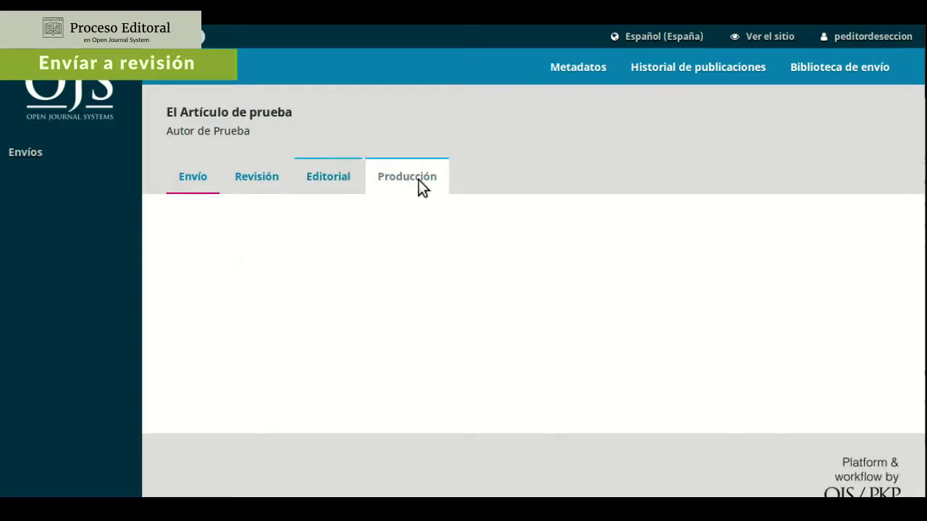
{"action": "left_click", "coordinate": [243, 181]}
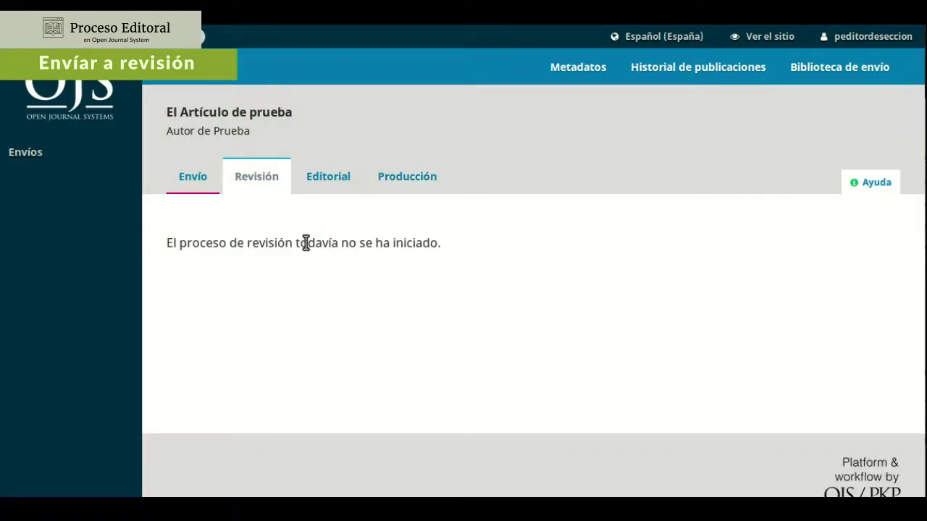
{"action": "left_click", "coordinate": [208, 181]}
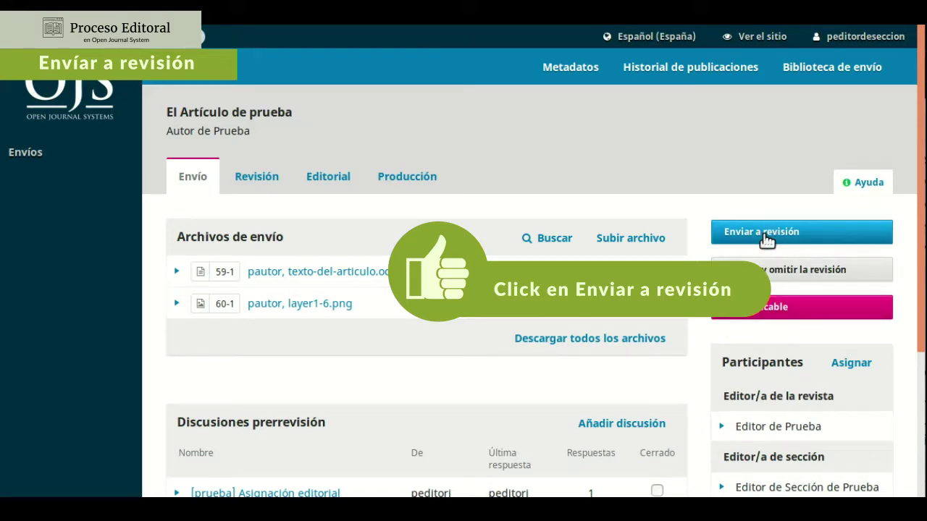
Start sending the submission to review from the Envío stage.
{"action": "left_click", "coordinate": [765, 238]}
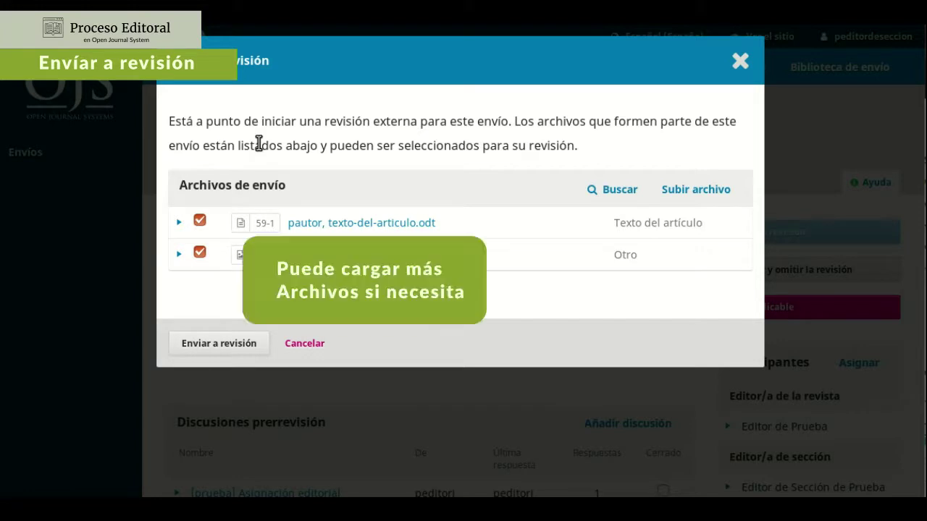
{"action": "left_click", "coordinate": [682, 194]}
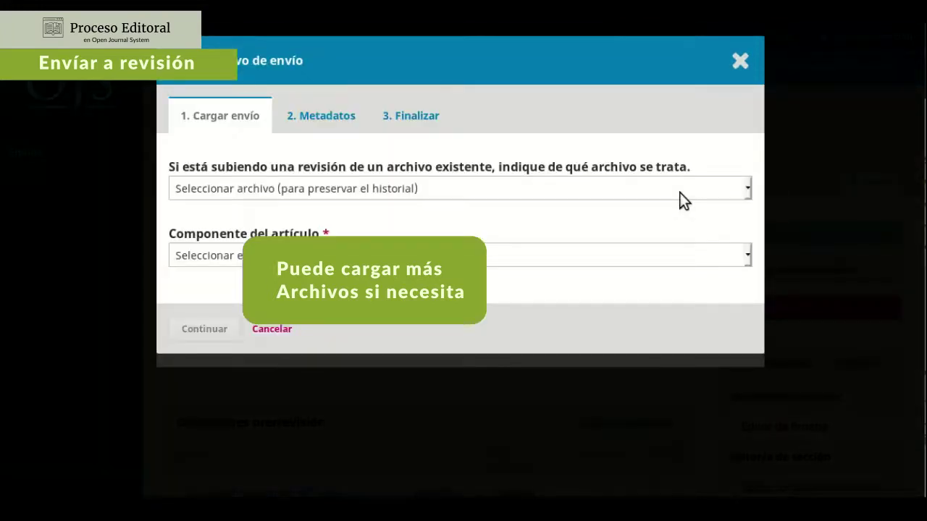
{"action": "left_click", "coordinate": [294, 190]}
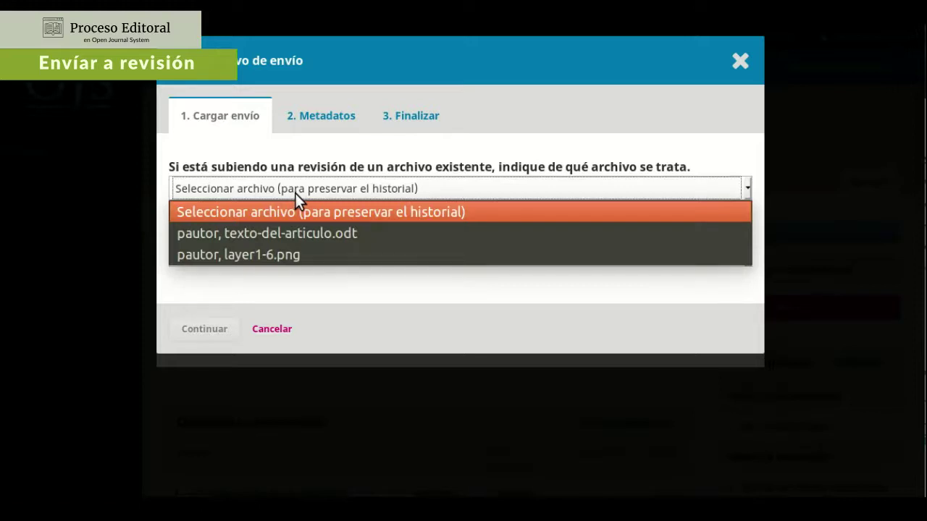
{"action": "left_click", "coordinate": [295, 192]}
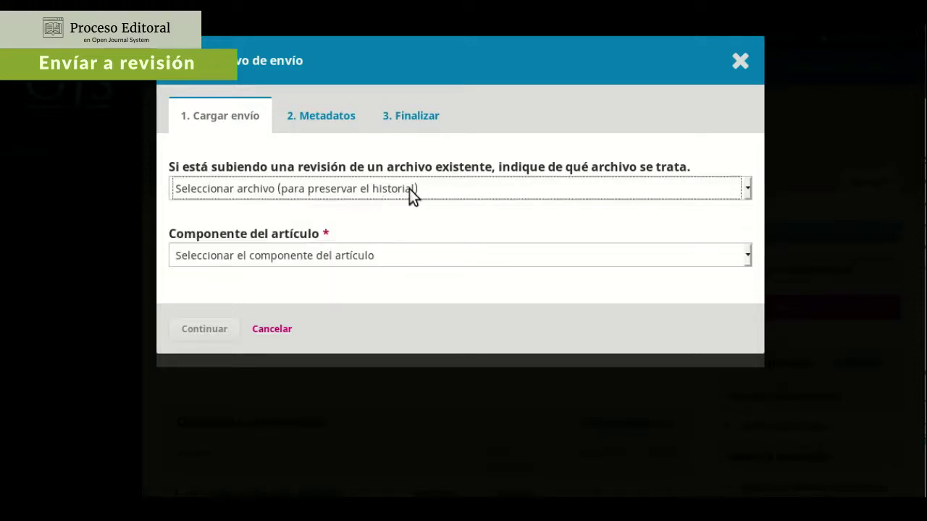
{"action": "left_click", "coordinate": [746, 64]}
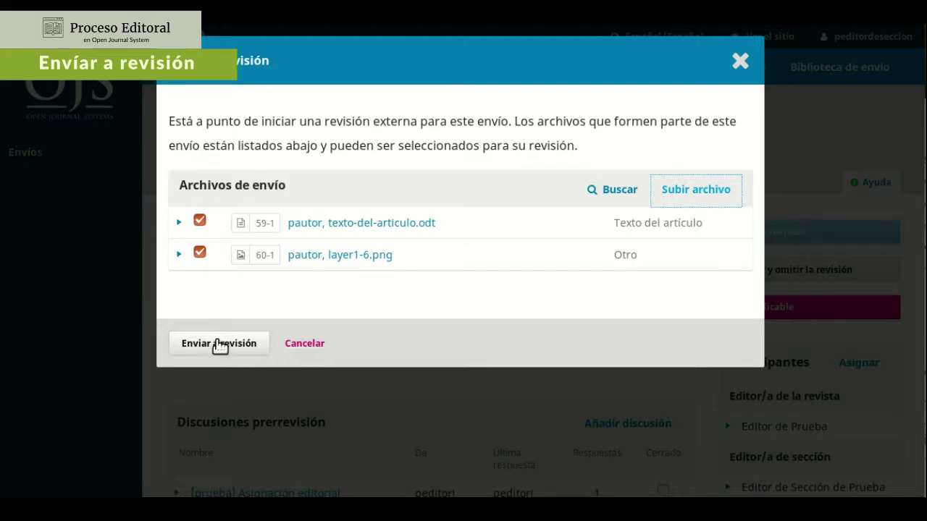
Send the submission to external review with texto-del-articulo.odt and layer1-6.png included.
{"action": "left_click", "coordinate": [218, 343]}
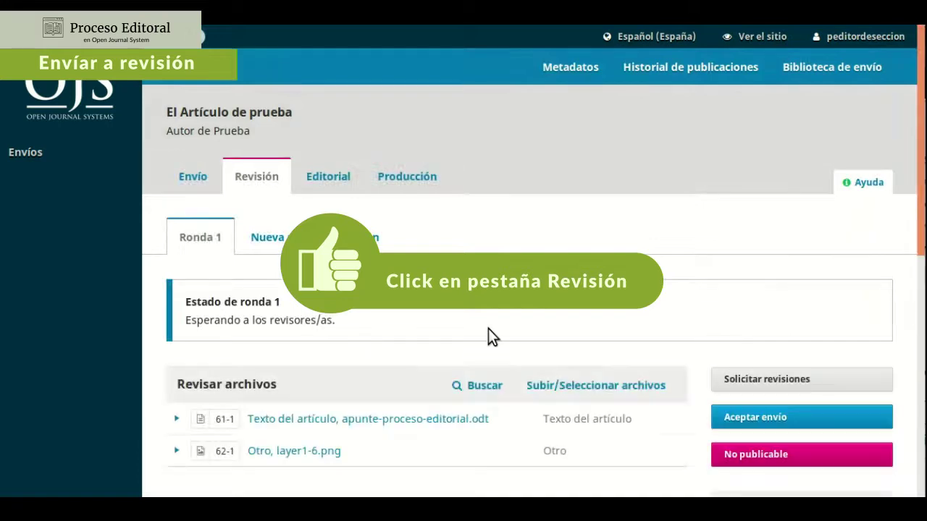
Start a review file upload for round 1 with Texto del artículo as the article component.
{"action": "scroll", "coordinate": [468, 282], "scroll_direction": "down", "scroll_amount": 3}
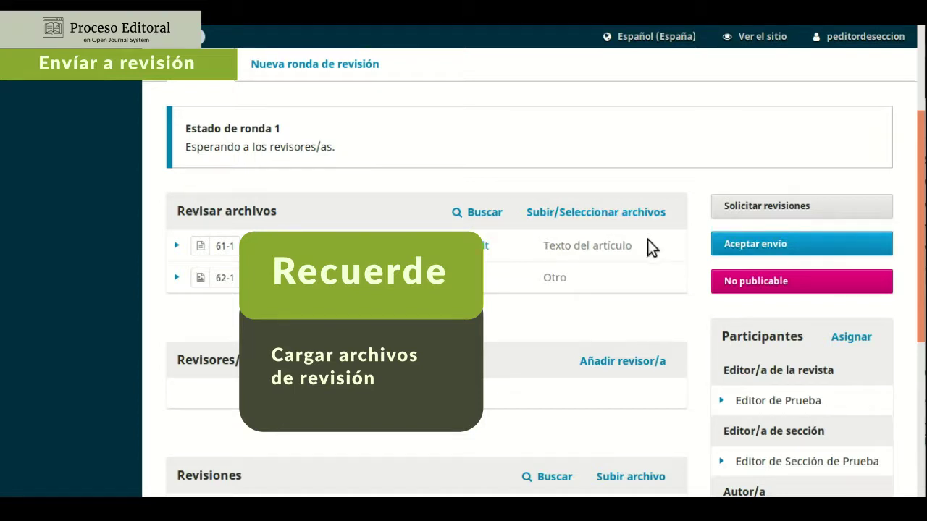
{"action": "scroll", "coordinate": [483, 248], "scroll_direction": "up", "scroll_amount": 2}
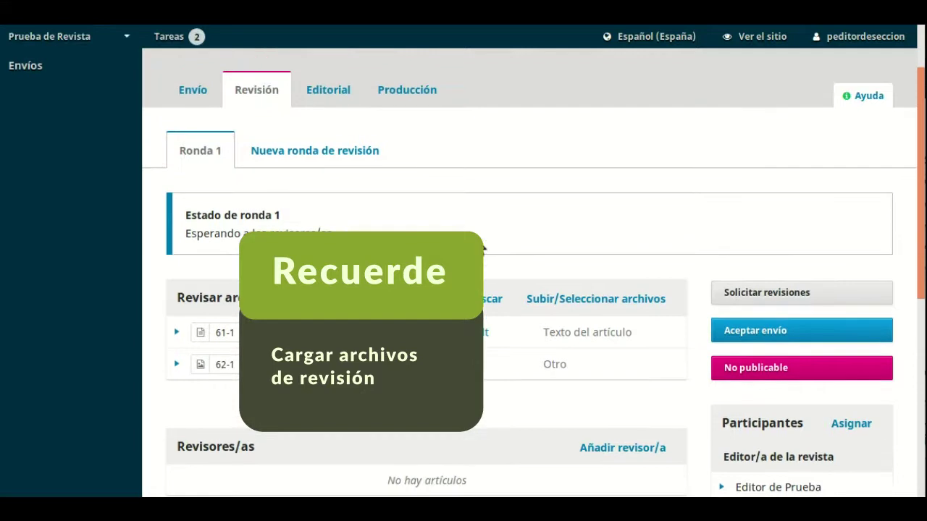
{"action": "scroll", "coordinate": [482, 248], "scroll_direction": "down", "scroll_amount": 2}
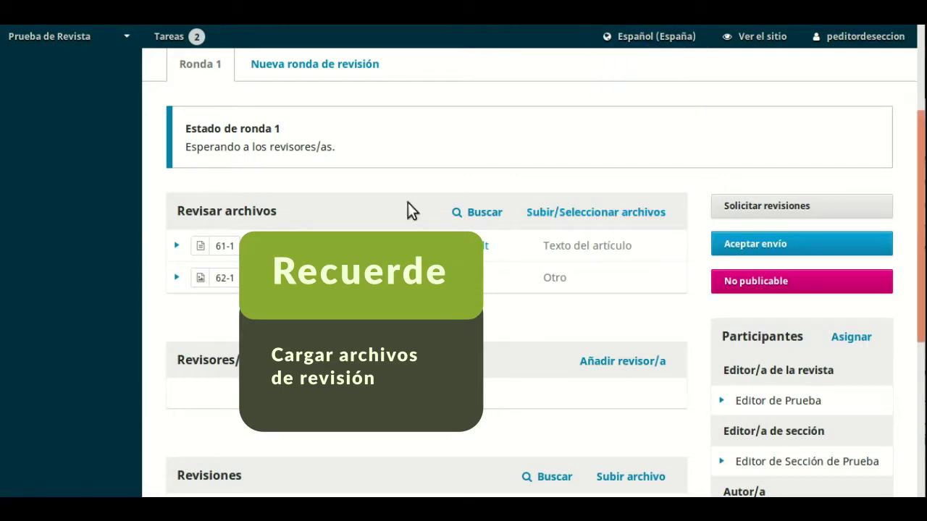
{"action": "left_click", "coordinate": [633, 214]}
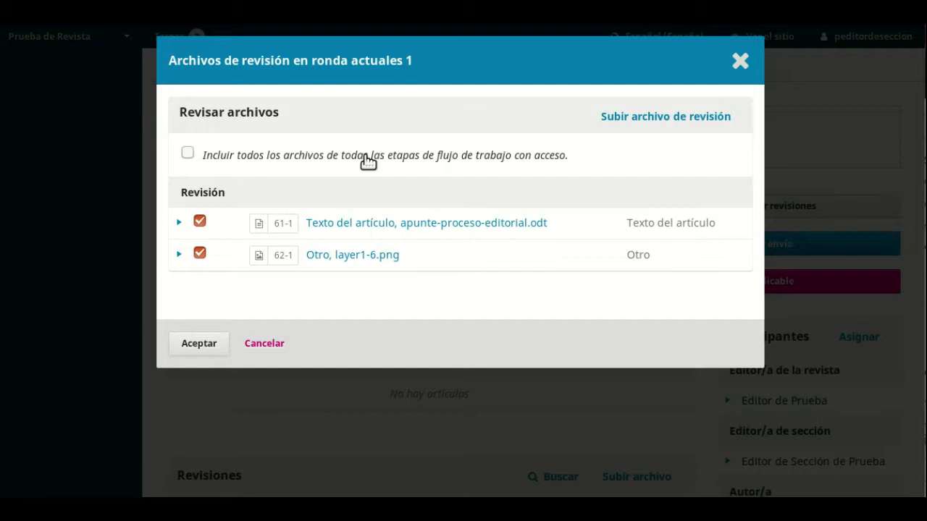
{"action": "left_click", "coordinate": [686, 124]}
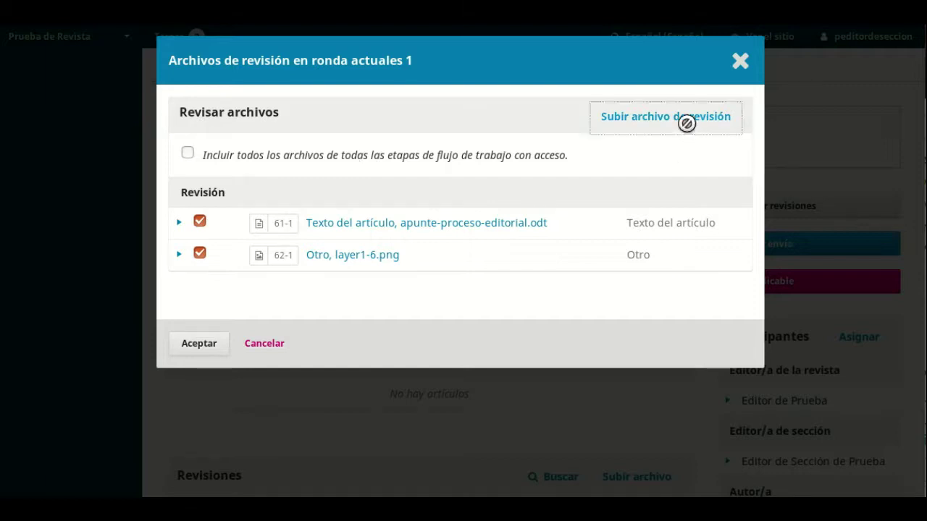
{"action": "left_click", "coordinate": [524, 192]}
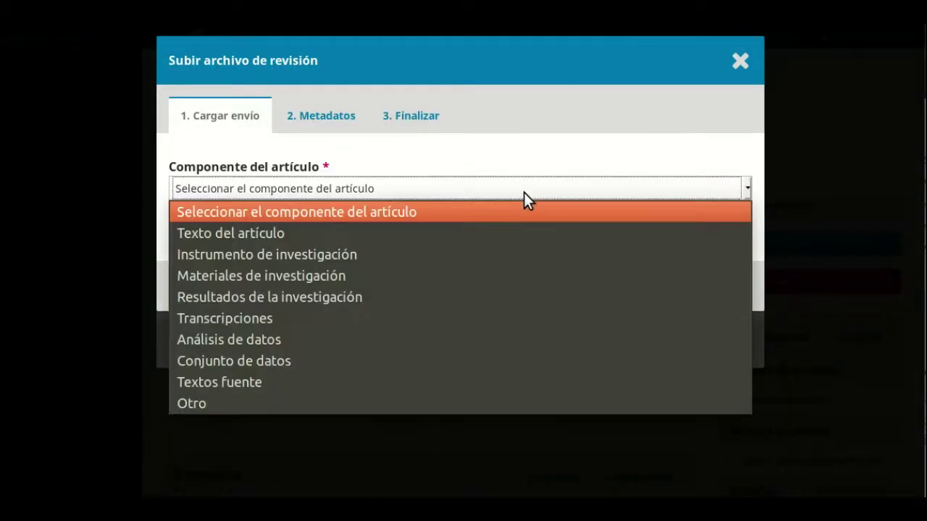
{"action": "left_click", "coordinate": [523, 233]}
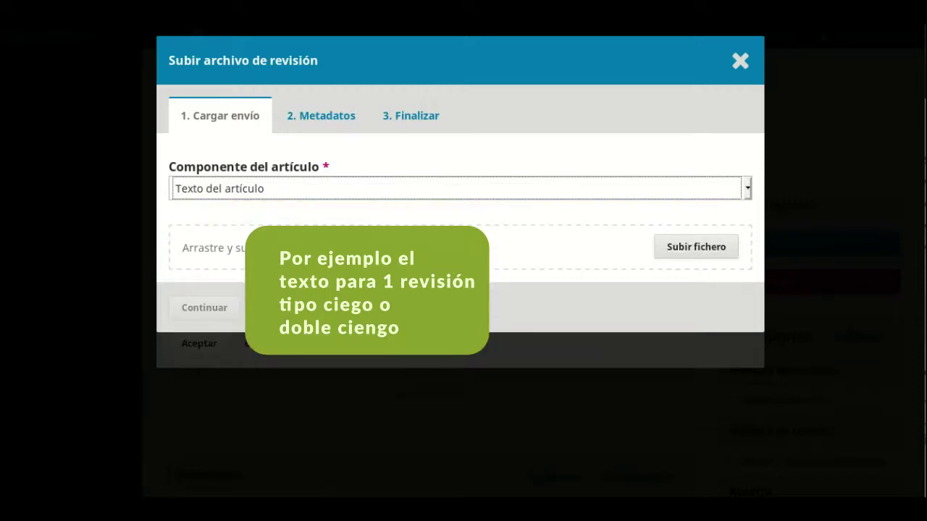
Upload texto-sin-autor-para-revision.odt from the file manager and complete the upload without editing its metadata.
{"action": "key", "text": "alt+Tab"}
{"action": "left_click_drag", "start_coordinate": [923, 239], "coordinate": [478, 243]}
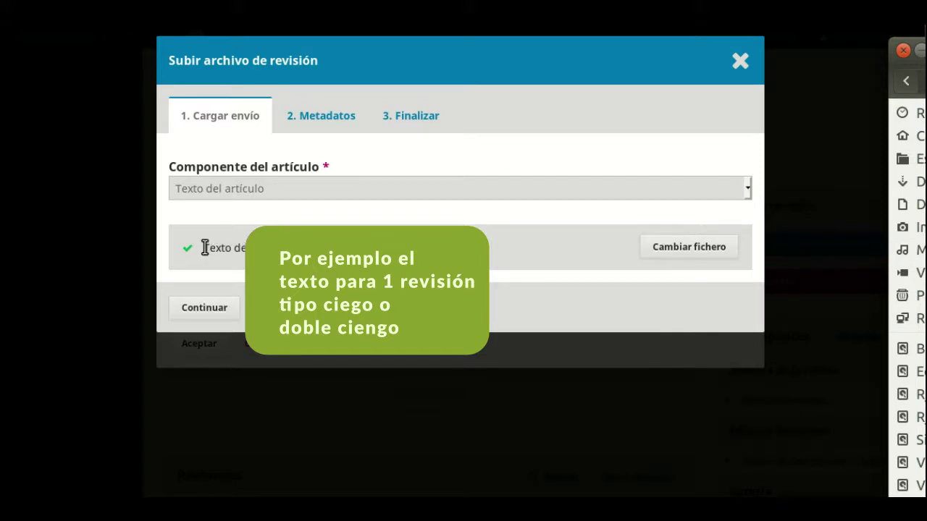
{"action": "left_click_drag", "start_coordinate": [204, 248], "coordinate": [250, 248]}
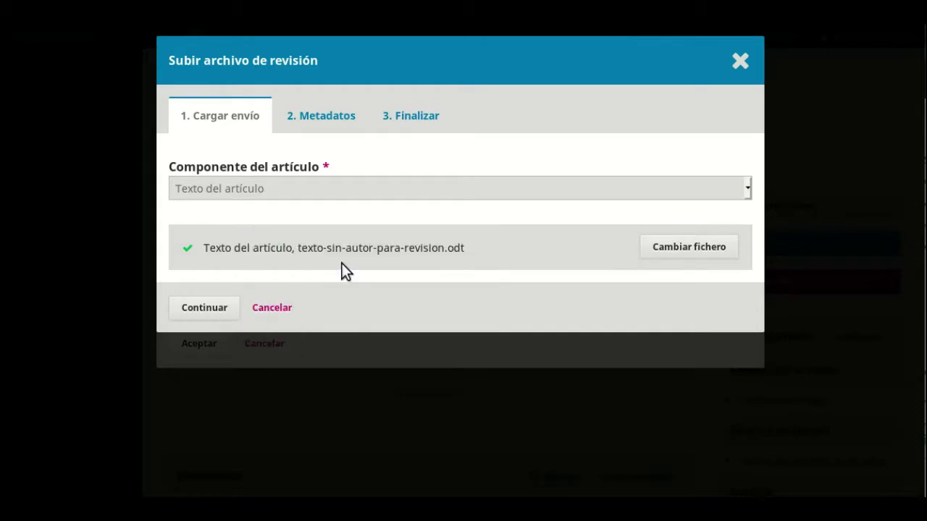
{"action": "left_click", "coordinate": [206, 309]}
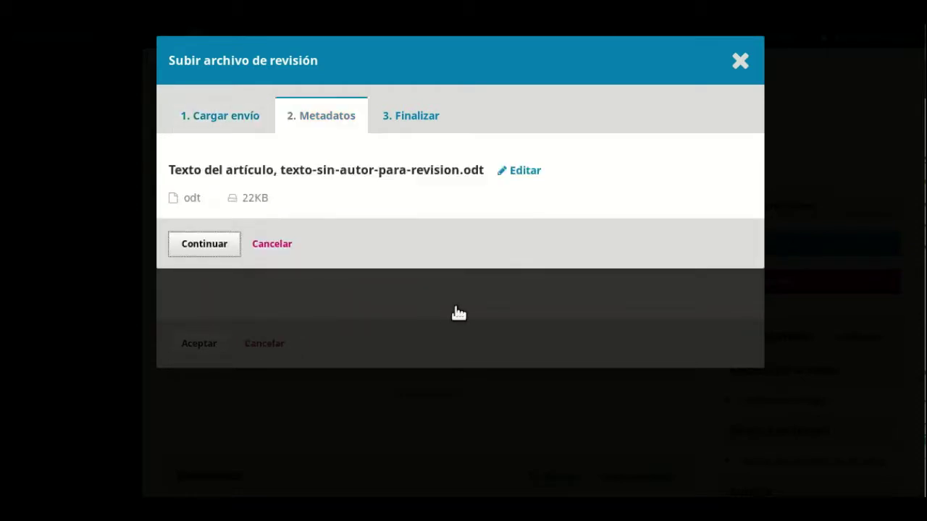
{"action": "left_click", "coordinate": [218, 245]}
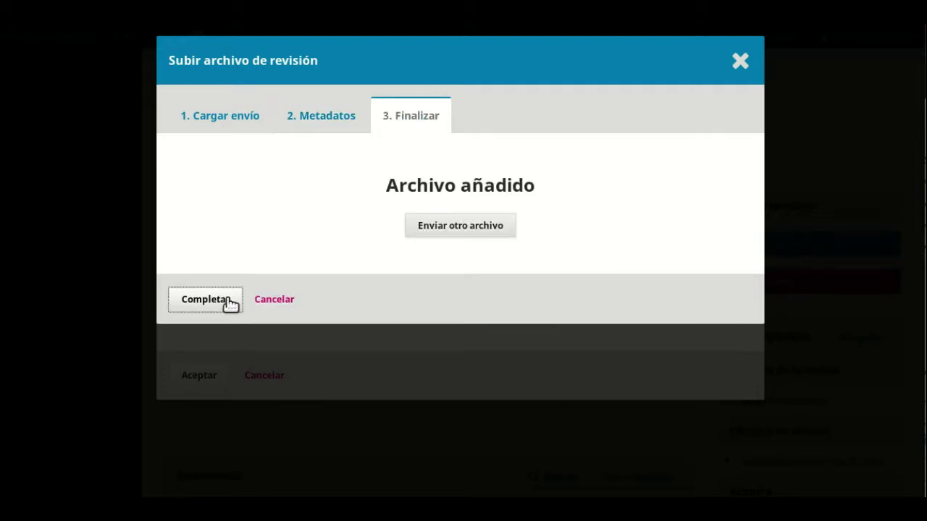
{"action": "left_click", "coordinate": [205, 299]}
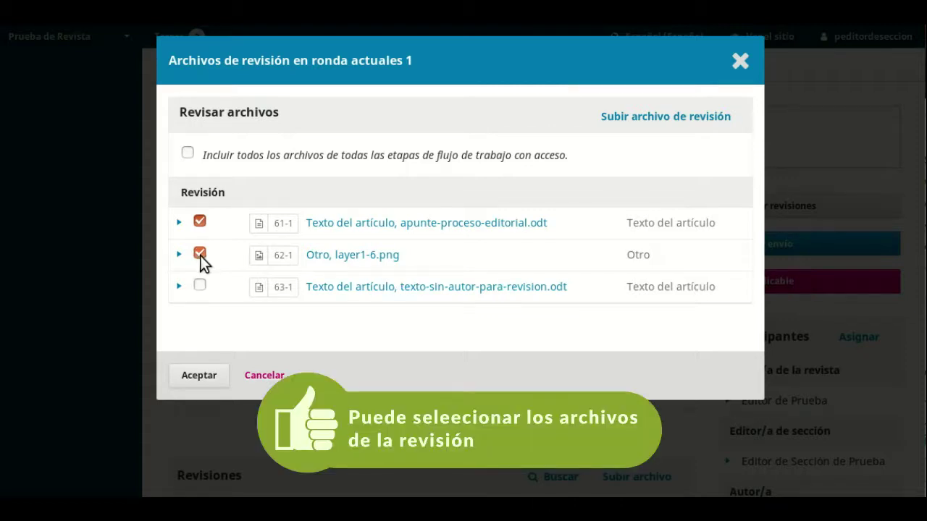
Exclude apunte-proceso-editorial.odt from the current round's review files, include texto-sin-autor-para-revision.odt, and accept the selection.
{"action": "left_click", "coordinate": [200, 221]}
{"action": "left_click", "coordinate": [199, 285]}
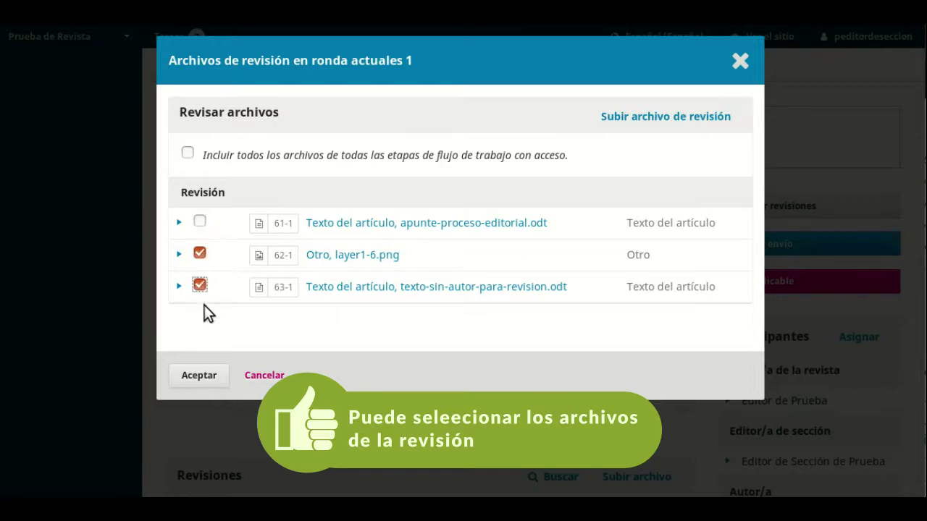
{"action": "left_click", "coordinate": [200, 376]}
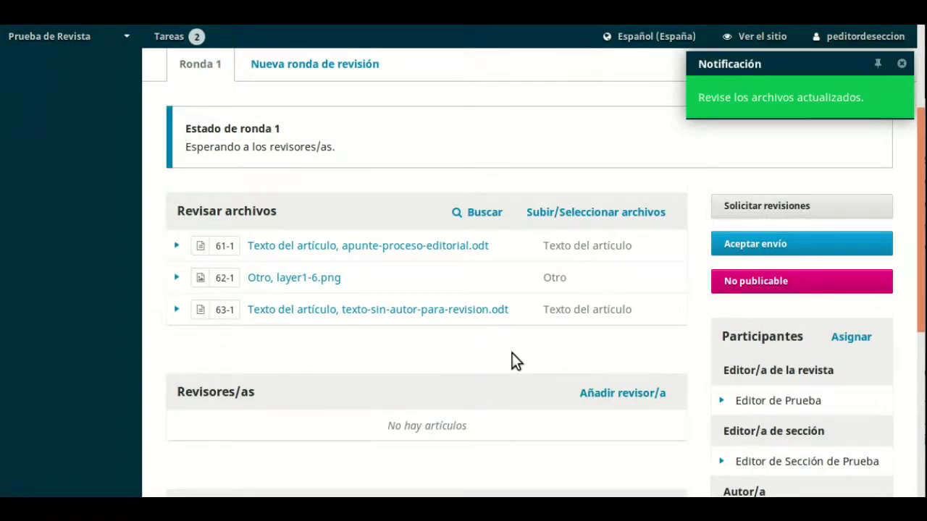
Check the listed test reviewer's review statistics and select that reviewer for the submission.
{"action": "scroll", "coordinate": [516, 351], "scroll_direction": "down", "scroll_amount": 2}
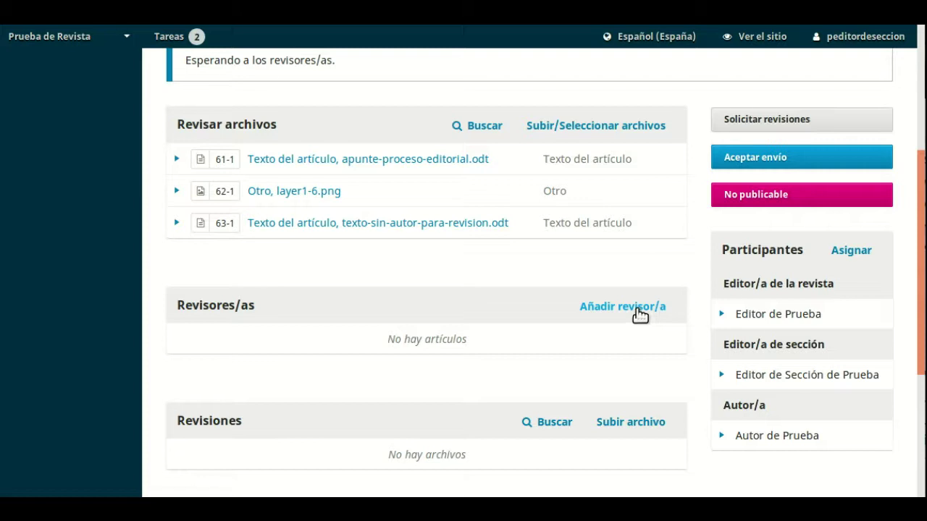
{"action": "left_click", "coordinate": [640, 313]}
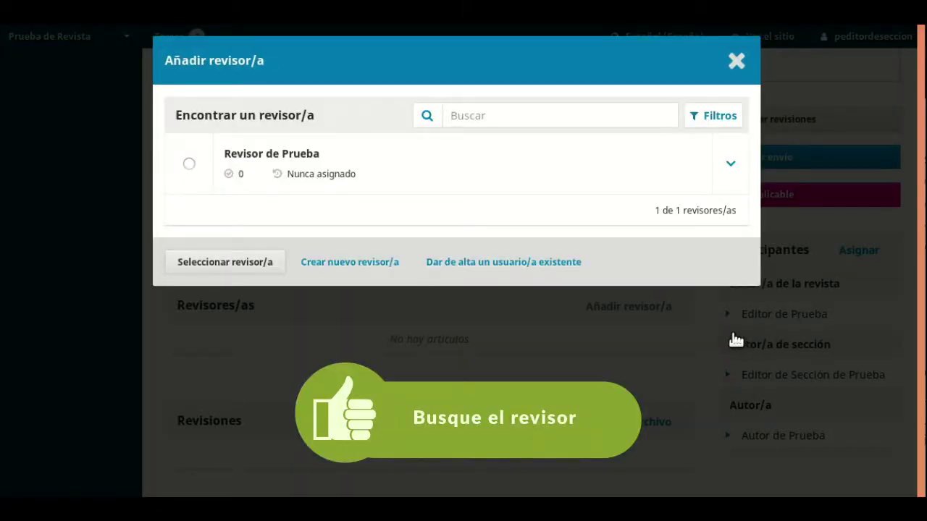
{"action": "left_click", "coordinate": [189, 163]}
{"action": "left_click_drag", "start_coordinate": [228, 153], "coordinate": [451, 217]}
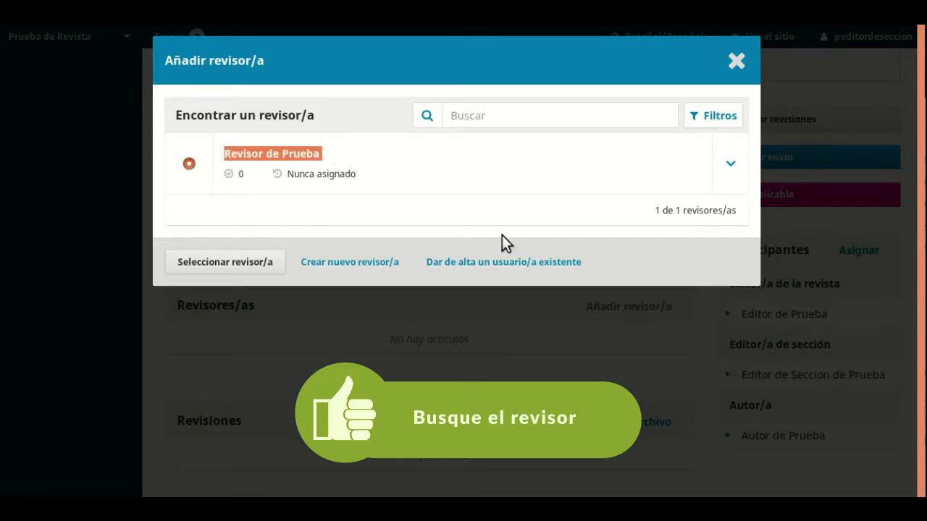
{"action": "left_click", "coordinate": [728, 166]}
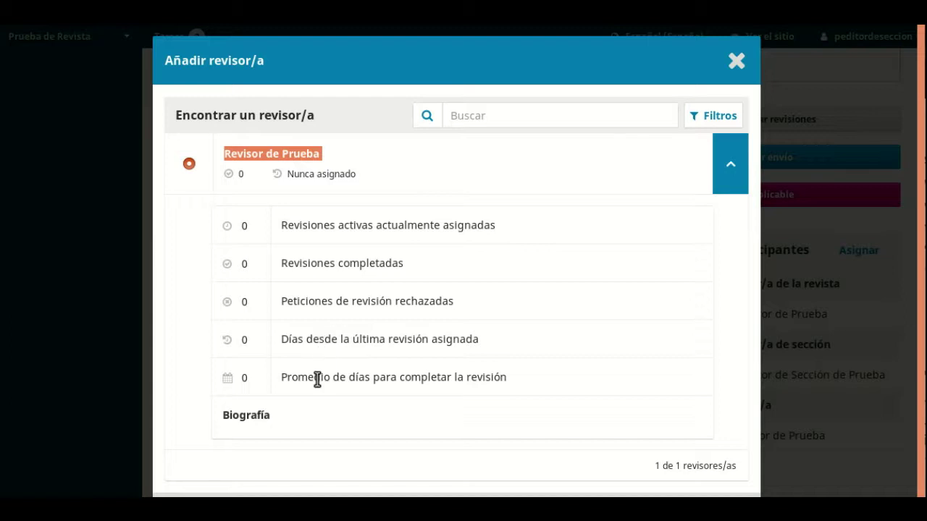
{"action": "scroll", "coordinate": [568, 271], "scroll_direction": "down", "scroll_amount": 1}
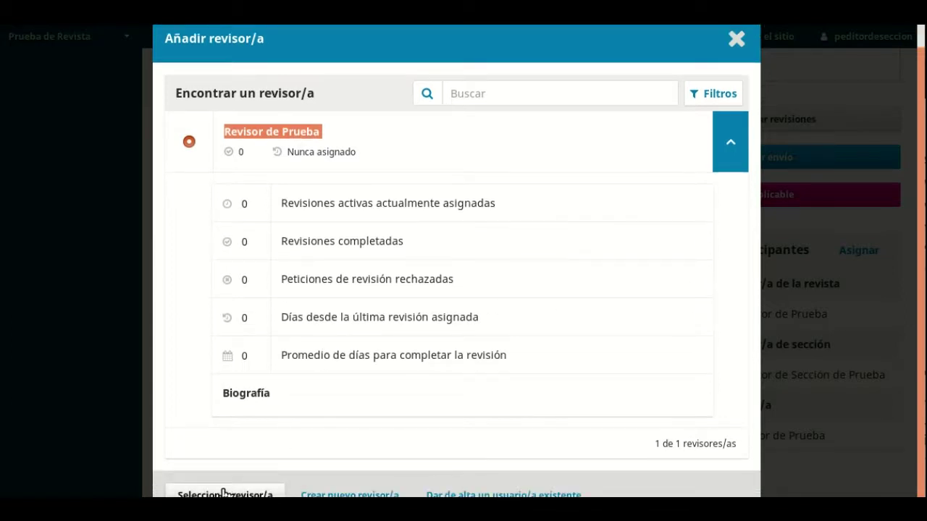
{"action": "left_click", "coordinate": [725, 151]}
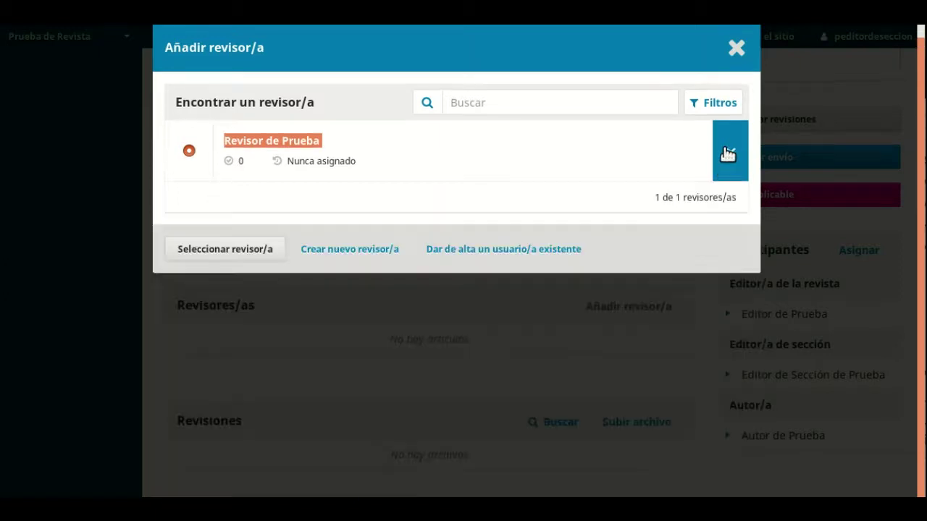
{"action": "left_click", "coordinate": [248, 250]}
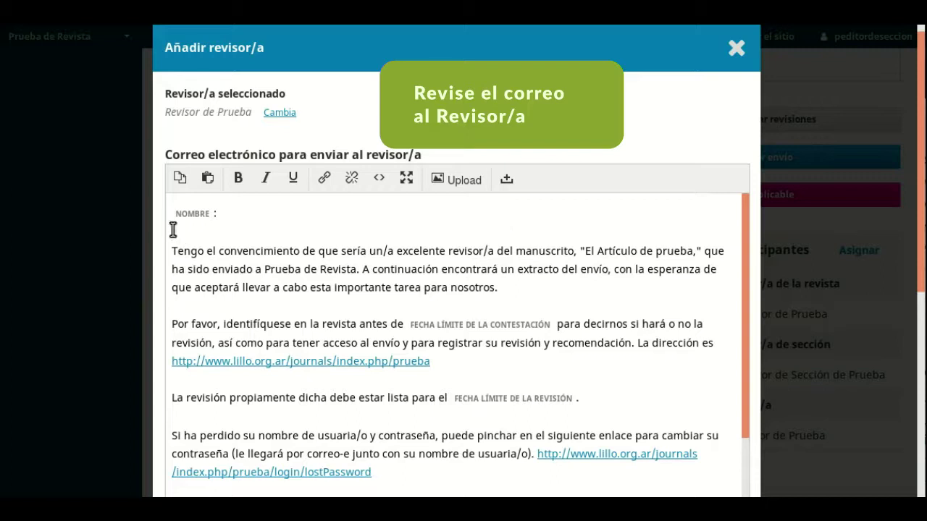
Read through the reviewer's invitation email and remove apunte-proceso-editorial.odt from the files available to the reviewer.
{"action": "left_click_drag", "start_coordinate": [174, 251], "coordinate": [531, 289]}
{"action": "left_click", "coordinate": [551, 290]}
{"action": "scroll", "coordinate": [408, 302], "scroll_direction": "down", "scroll_amount": 1}
{"action": "scroll", "coordinate": [473, 304], "scroll_direction": "down", "scroll_amount": 8}
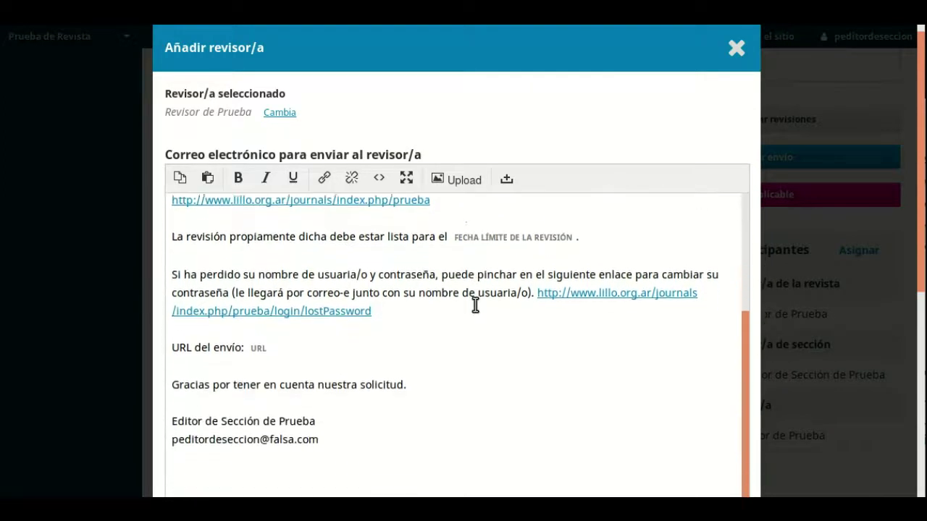
{"action": "scroll", "coordinate": [478, 306], "scroll_direction": "down", "scroll_amount": 5}
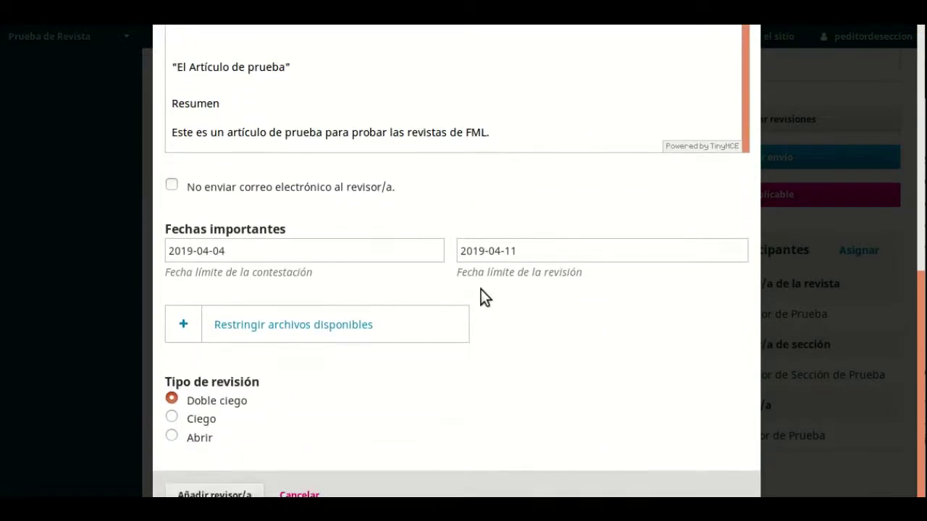
{"action": "left_click", "coordinate": [249, 330]}
{"action": "scroll", "coordinate": [435, 319], "scroll_direction": "down", "scroll_amount": 3}
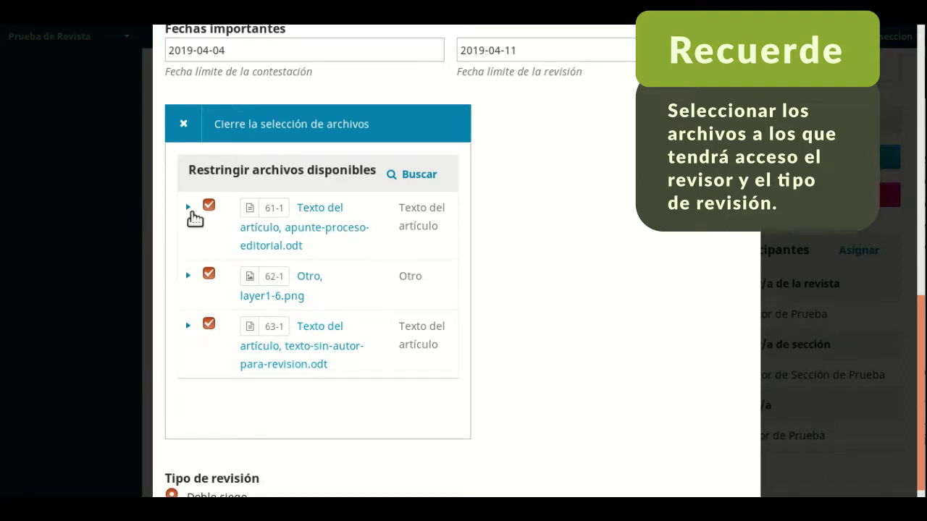
{"action": "left_click", "coordinate": [208, 205]}
Set the review type to Ciego and add the reviewer to the round.
{"action": "scroll", "coordinate": [413, 341], "scroll_direction": "down", "scroll_amount": 2}
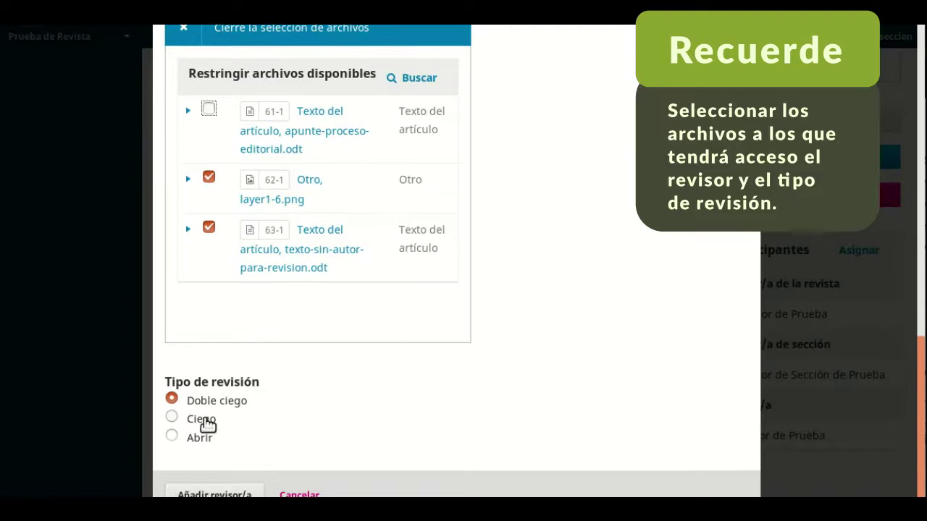
{"action": "left_click", "coordinate": [206, 420]}
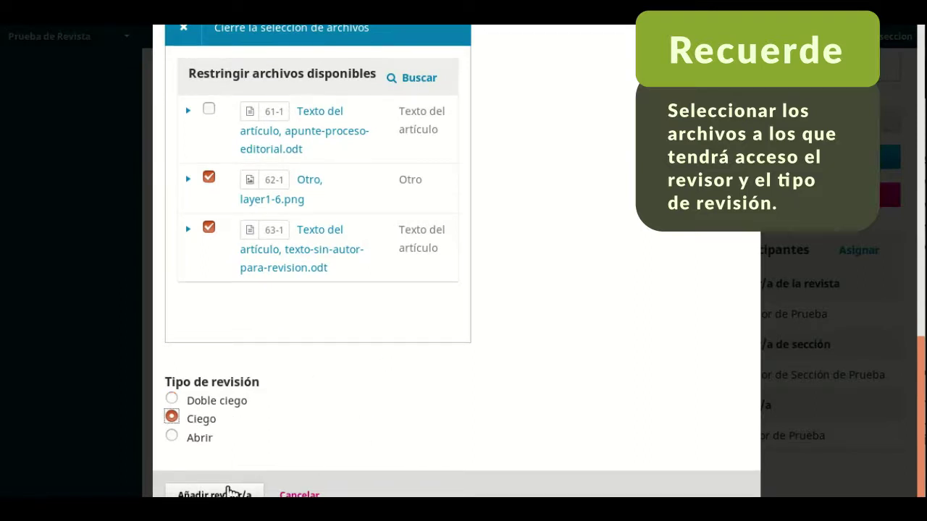
{"action": "left_click", "coordinate": [229, 493]}
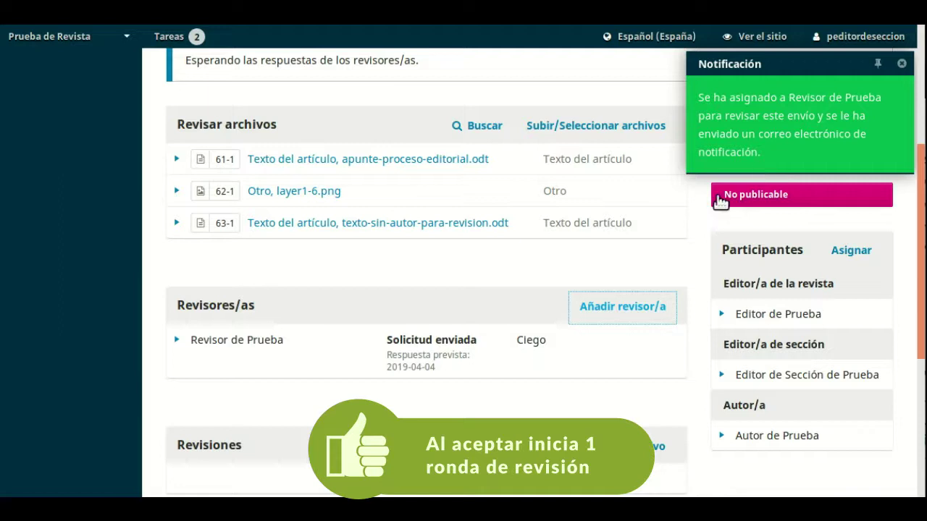
{"action": "left_click", "coordinate": [677, 251]}
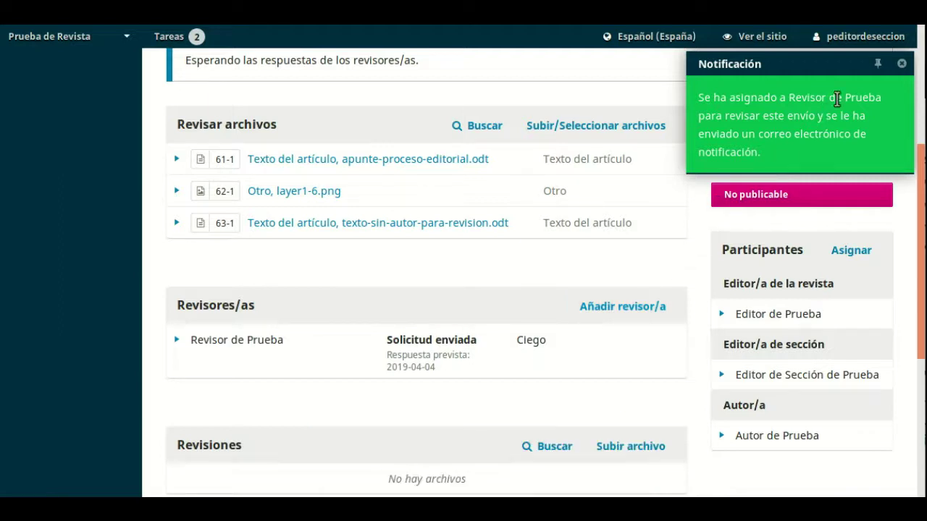